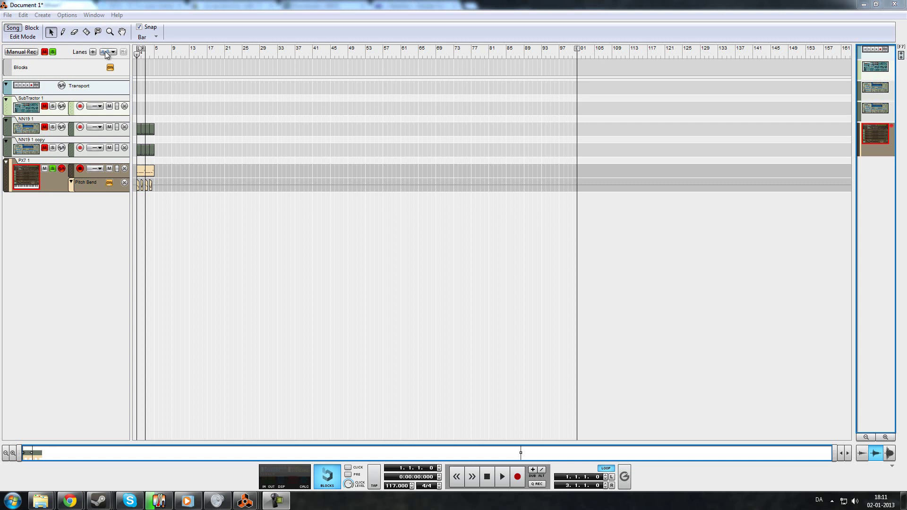
Show the Tool Window (F8) with its quantize, pitch and velocity settings beside the sequencer
click(26, 176)
key(F8)
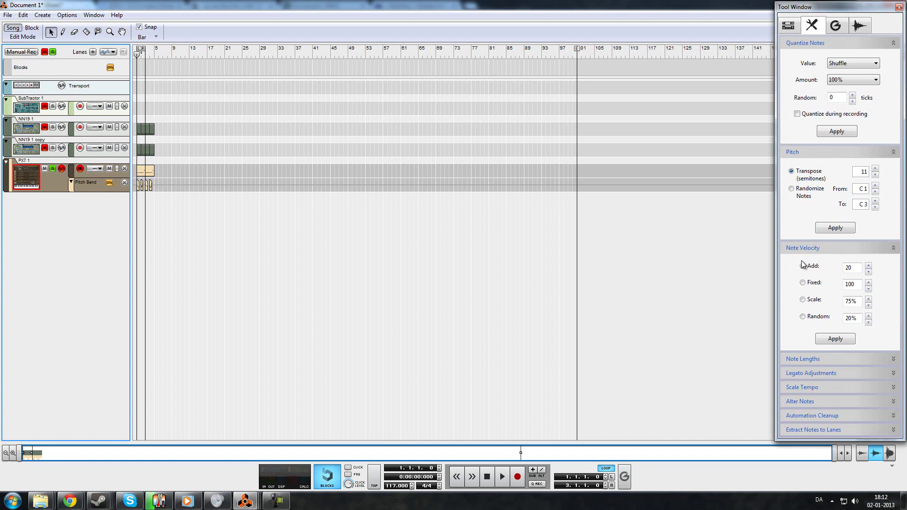
Play the song briefly from bar 1, stop it, and bring up the File menu
click(184, 57)
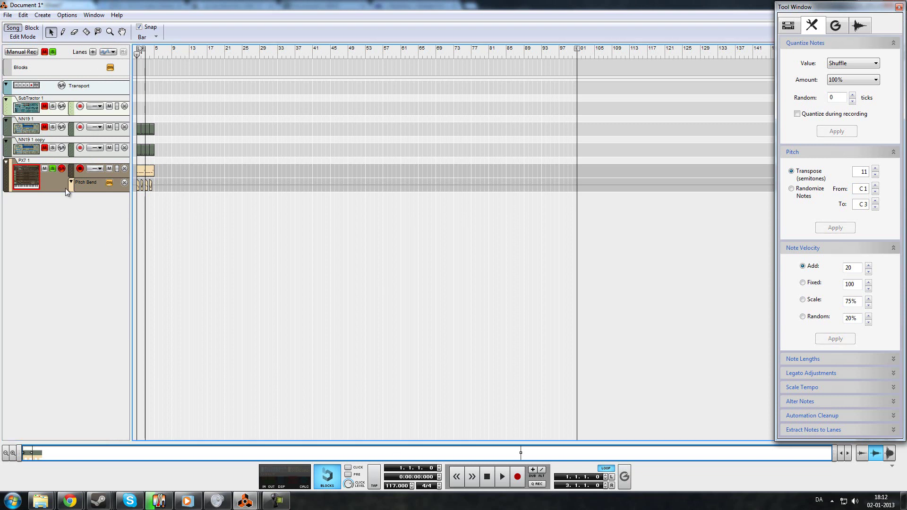
key(space)
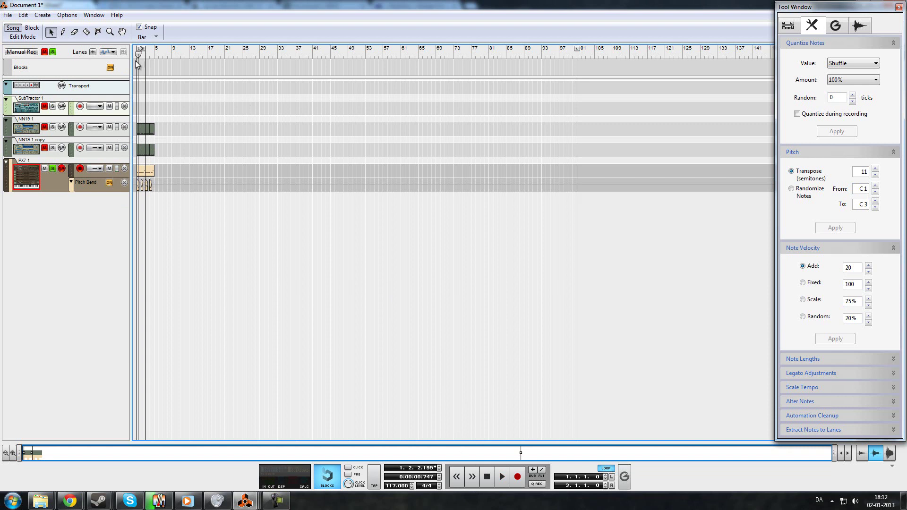
key(space)
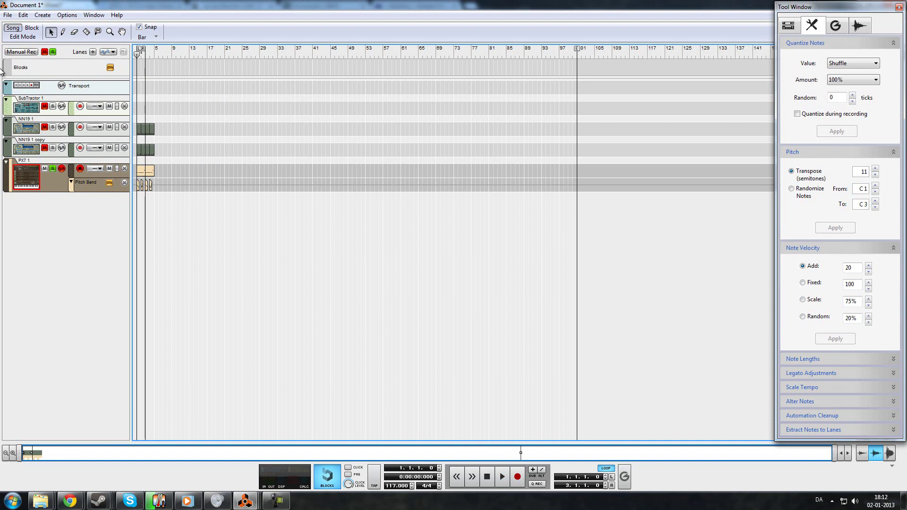
click(8, 16)
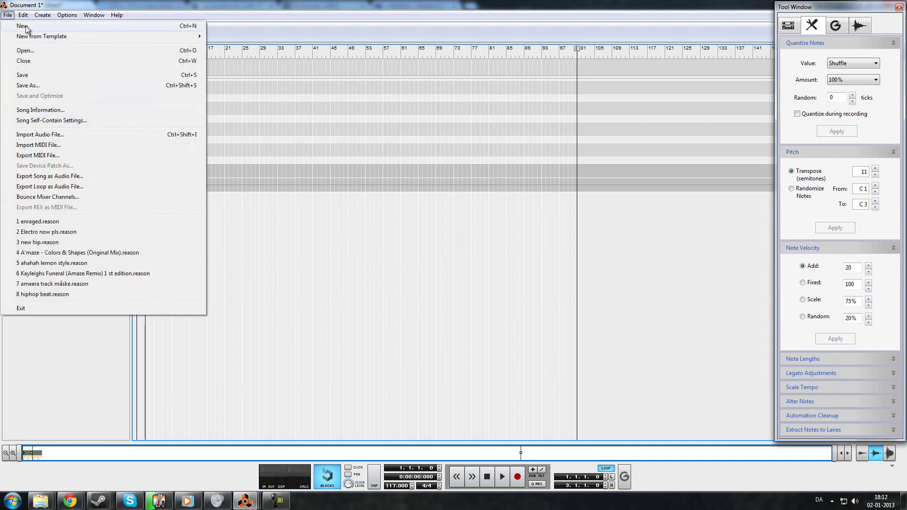
Start a new song and add a PX7 FM Synthesizer to its rack
click(23, 26)
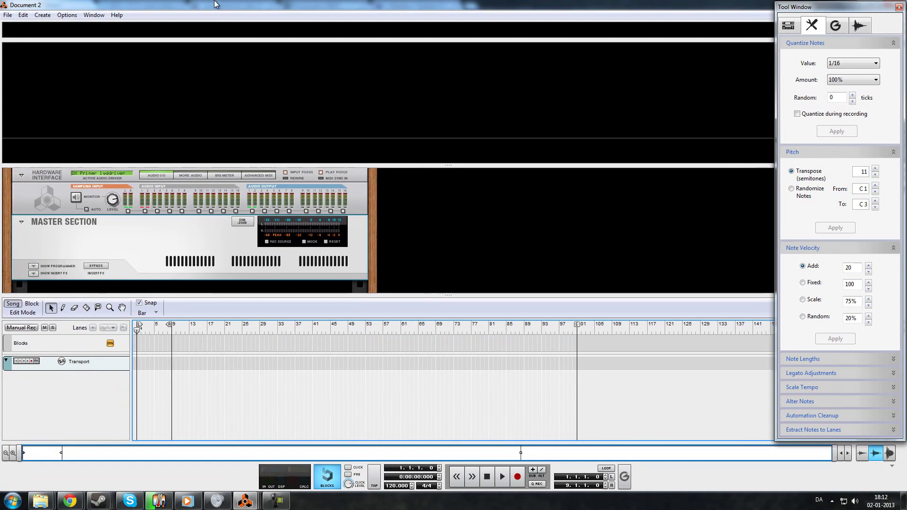
scroll(132, 256, down, 3)
right_click(113, 244)
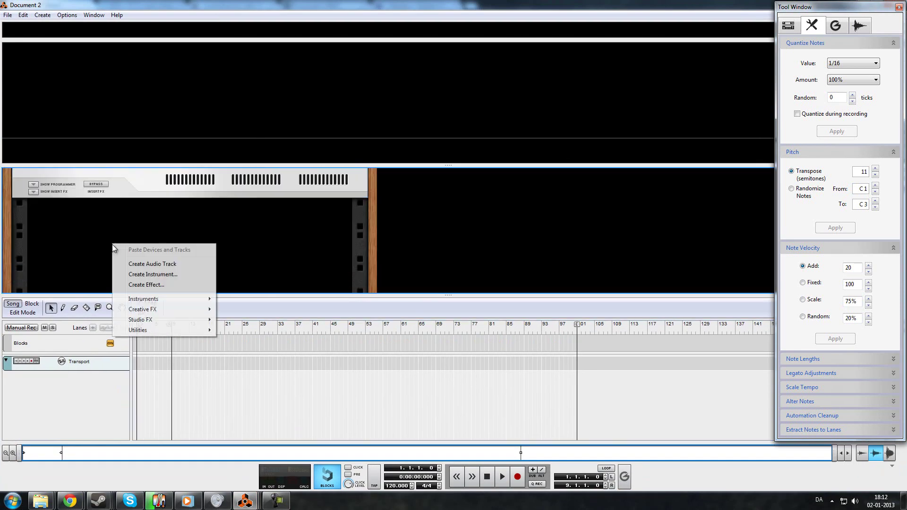
mouse_move(160, 299)
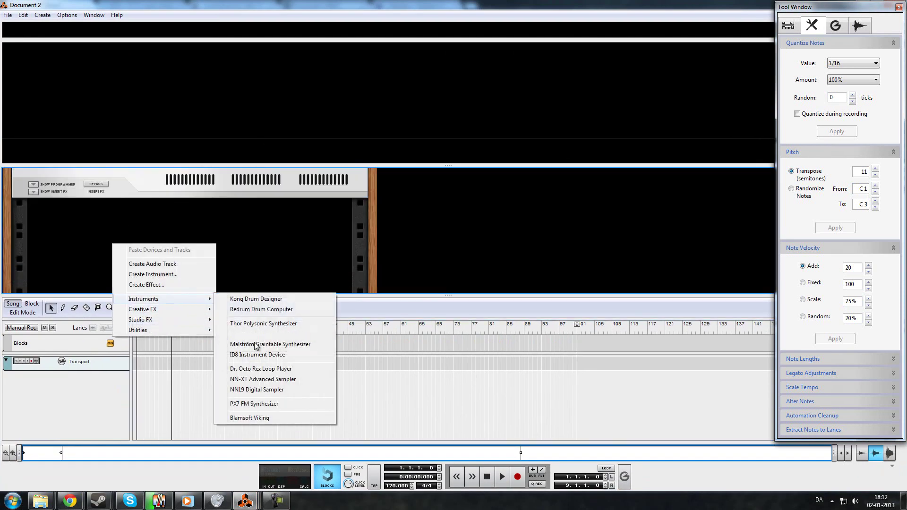
click(276, 406)
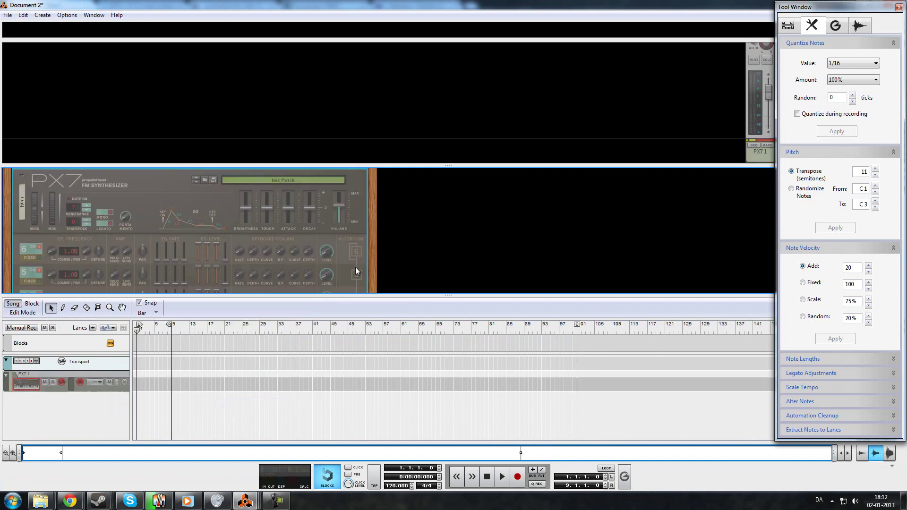
Close the Tool Window, collapse the mixer and show the rack in its own window
click(899, 8)
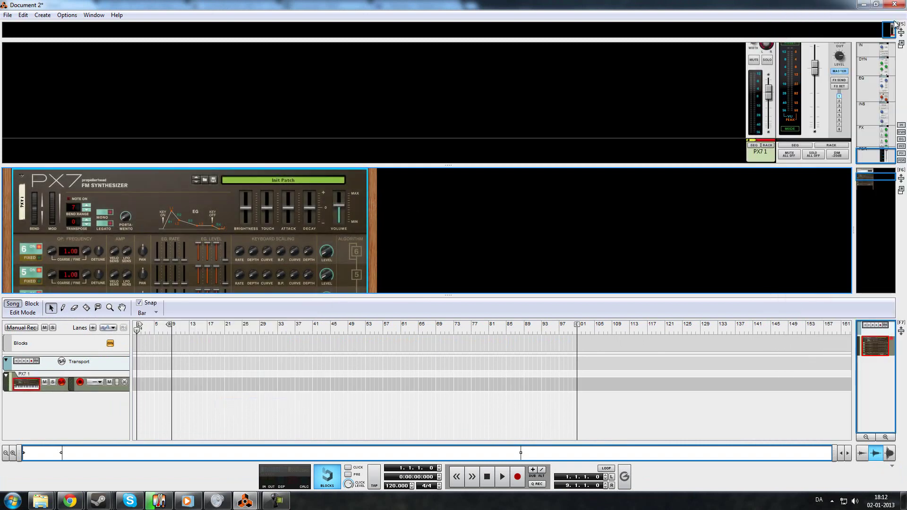
click(903, 48)
click(901, 44)
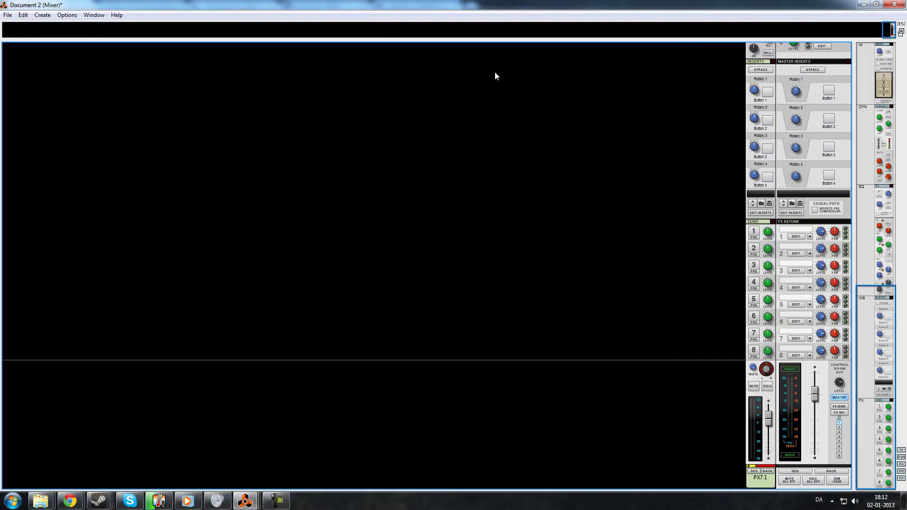
click(901, 44)
click(902, 44)
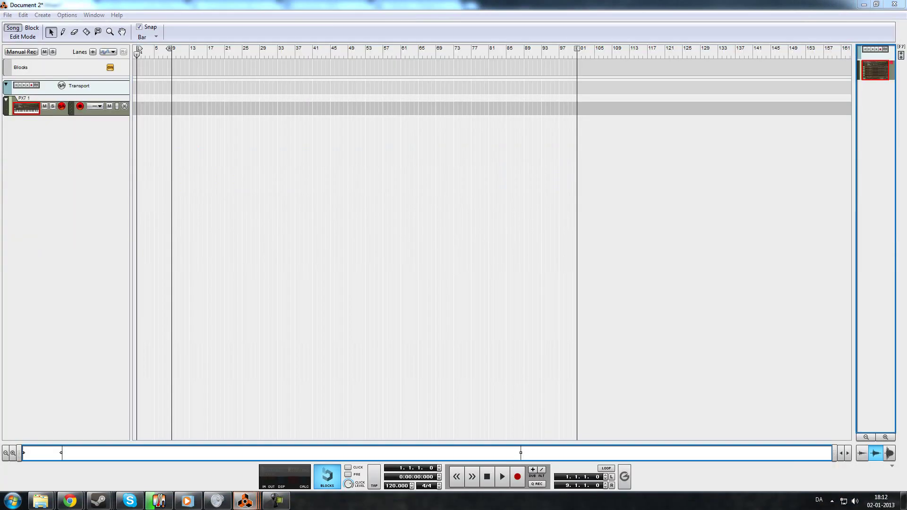
double_click(491, 95)
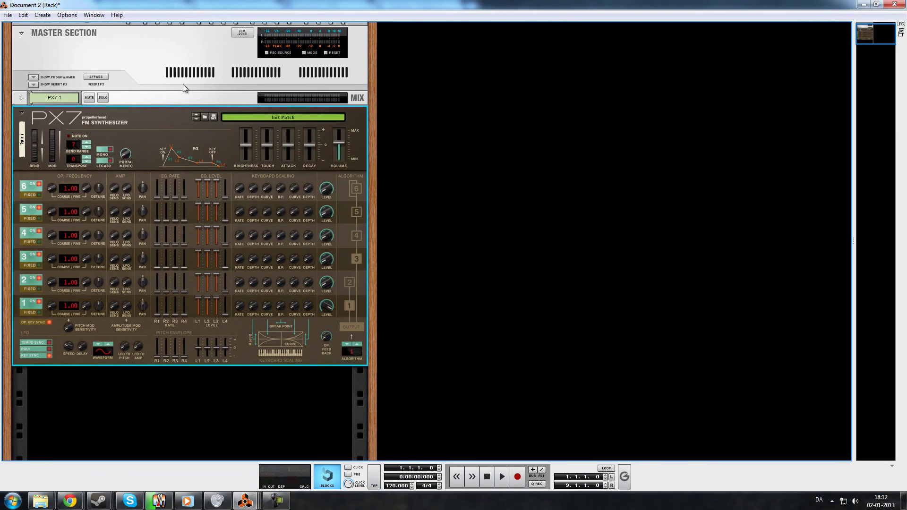
key(F7)
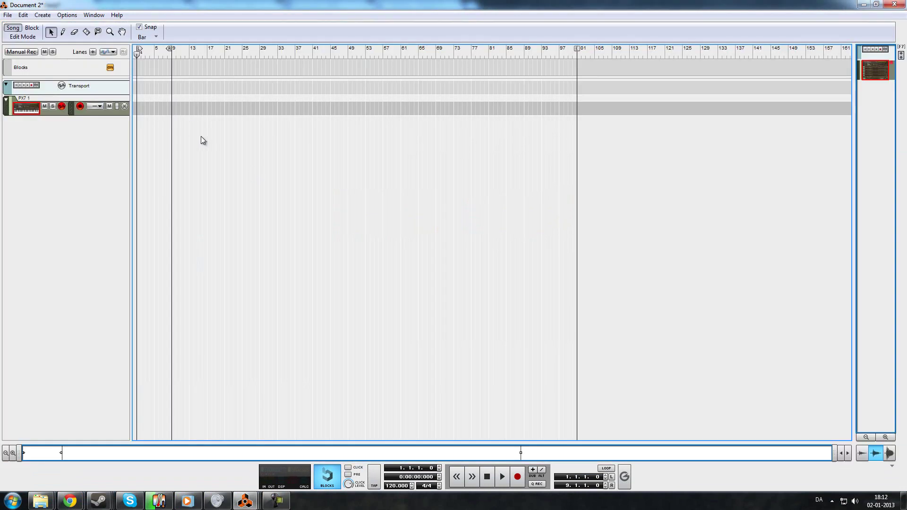
key(F6)
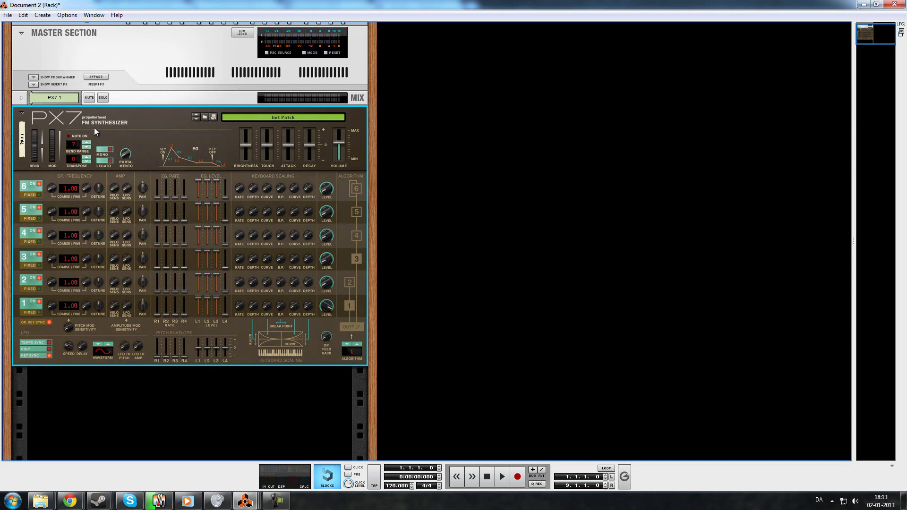
drag(91, 125, 127, 127)
mouse_move(53, 308)
mouse_down()
mouse_move(61, 288)
mouse_move(61, 306)
mouse_up()
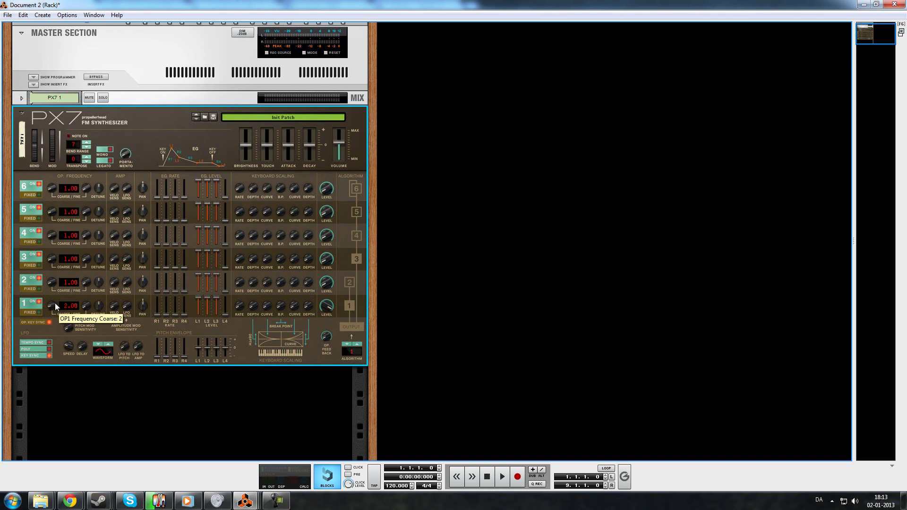
Turn the OP1 Coarse knob down to 0.50, then up to 12.00
drag(55, 307, 55, 323)
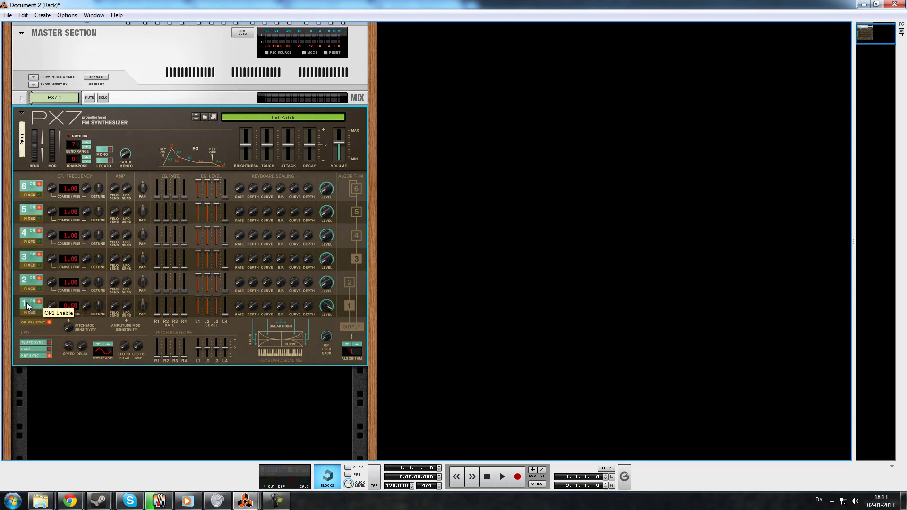
drag(51, 310, 54, 266)
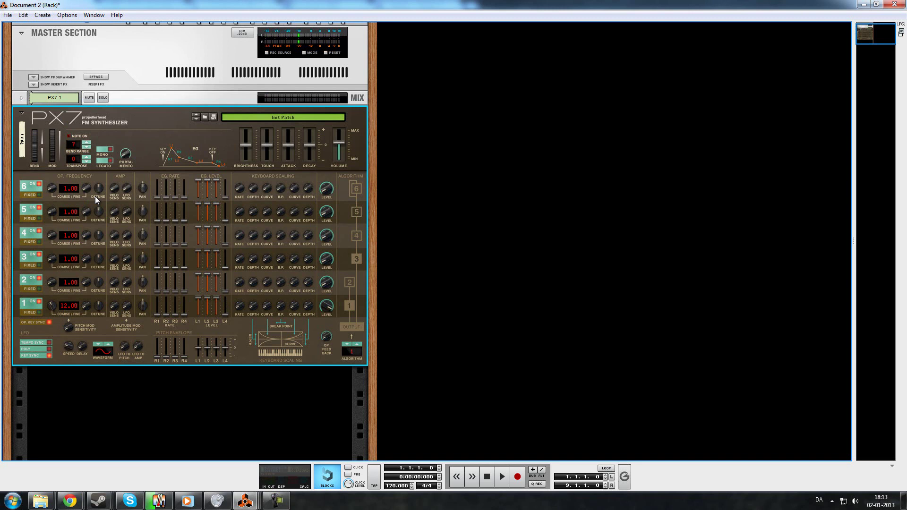
Set OP5 coarse to 13.00, OP4 to 10.00, OP3 to 0.50, then fine-tune OP3 to 0.99
drag(56, 217, 66, 169)
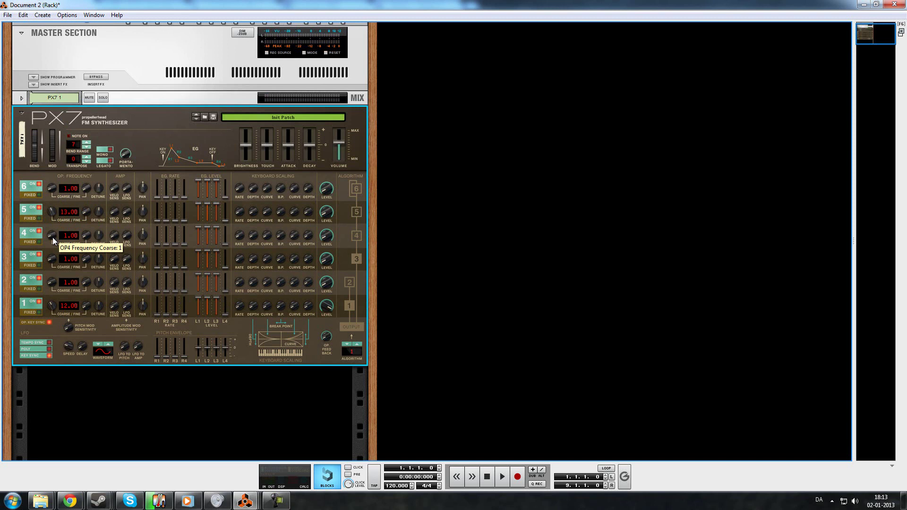
drag(54, 241, 58, 203)
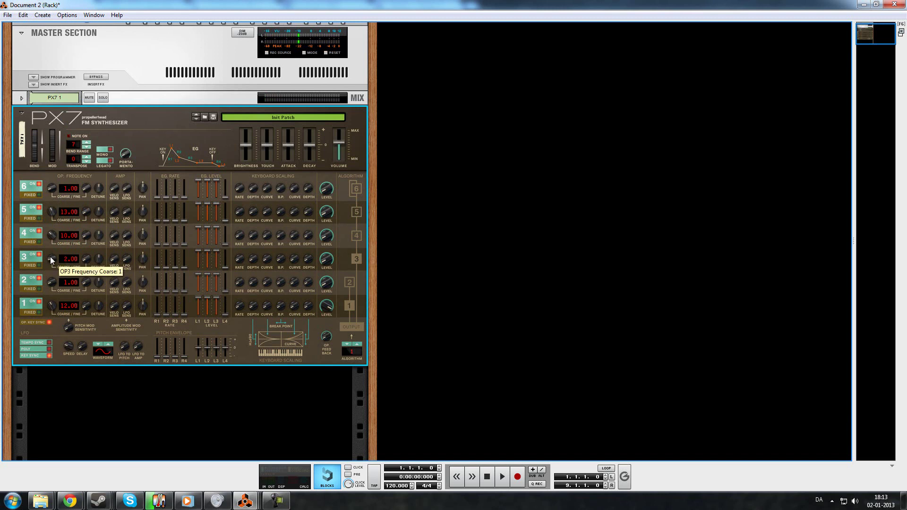
drag(52, 260, 55, 269)
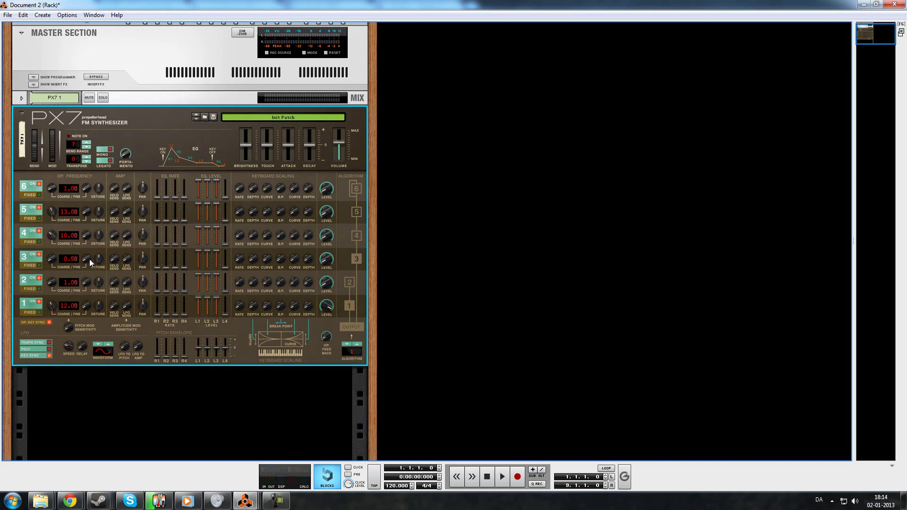
drag(91, 266, 121, 182)
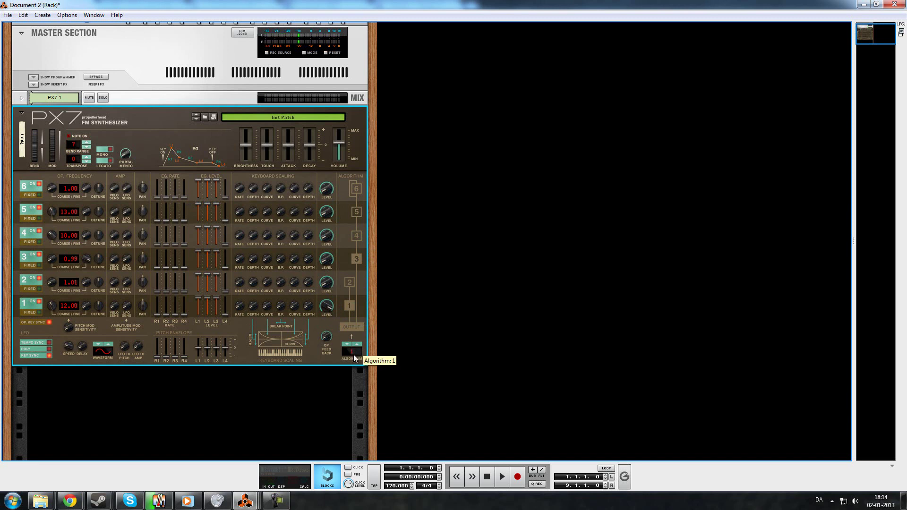
Switch the PX7 to a different FM algorithm with the Algorithm selector
drag(355, 358, 375, 285)
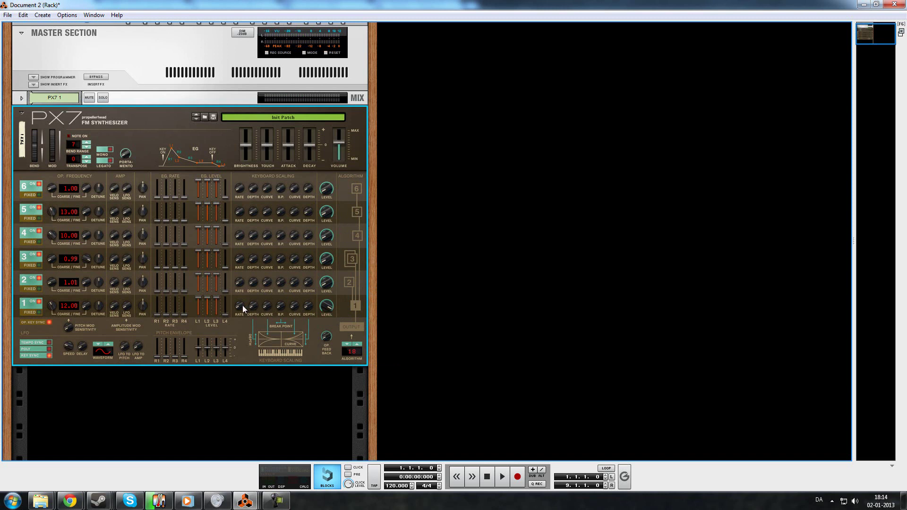
mouse_move(237, 307)
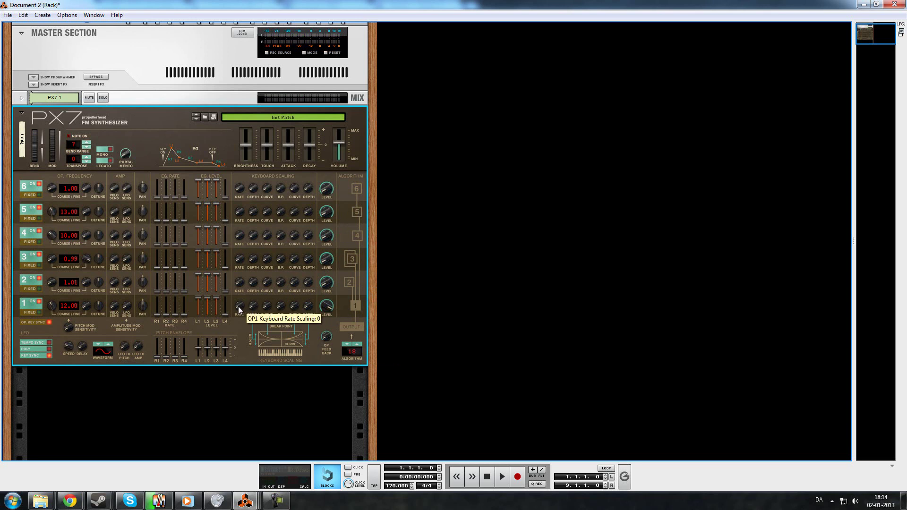
Push OP1's Keyboard Scaling left Depth knob up to 99
drag(255, 307, 259, 173)
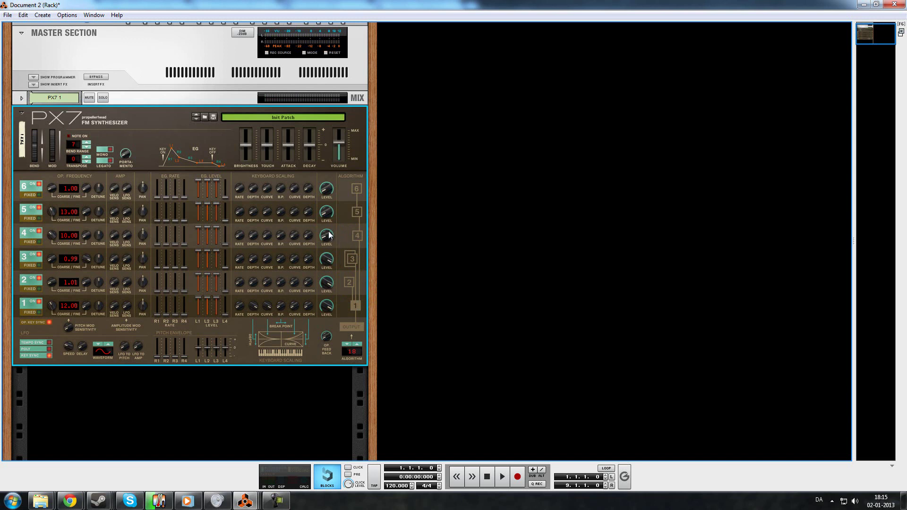
Turn OP4's output level down to 44
drag(329, 235, 324, 180)
drag(336, 162, 336, 161)
Pull the PX7 Touch slider down close to the bottom of its range
drag(272, 145, 316, 132)
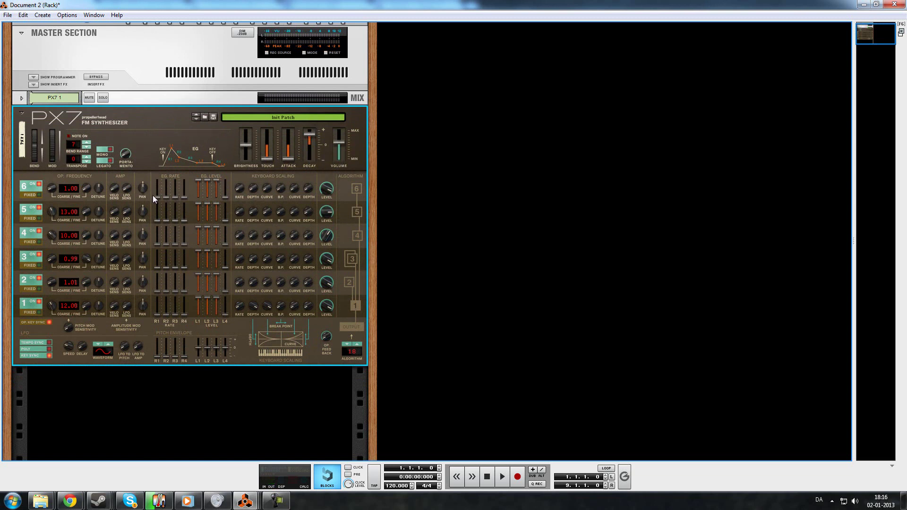
Set EG Rate R1 for OP6, OP5, OP4 and OP3 to 57, 65, 70 and 65
drag(158, 196, 159, 190)
drag(161, 219, 160, 216)
drag(157, 243, 157, 240)
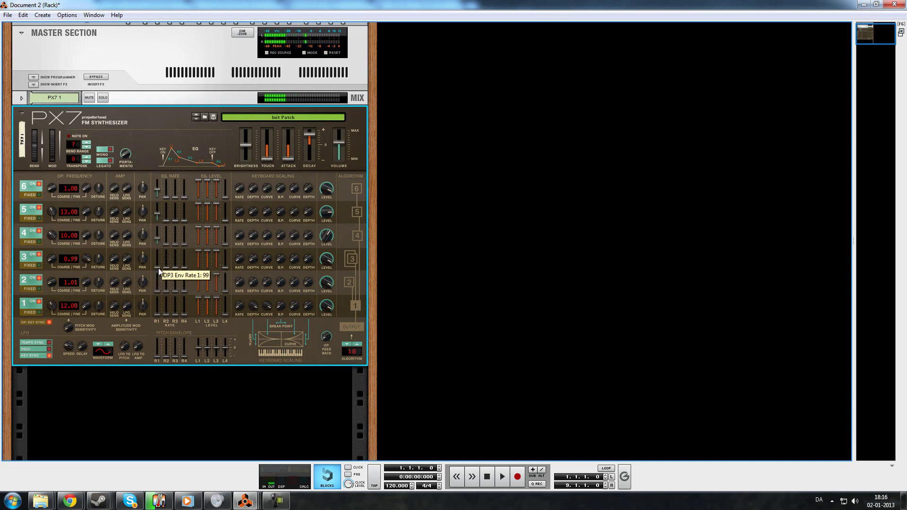
drag(158, 268, 160, 262)
drag(162, 264, 165, 264)
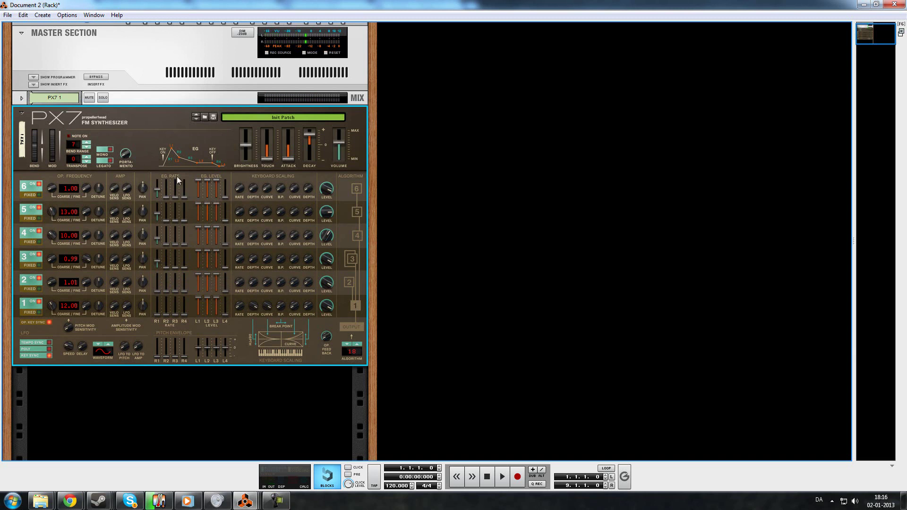
Lower operator 6's EG Level 1 slider on the PX7 to 37
drag(197, 185, 199, 268)
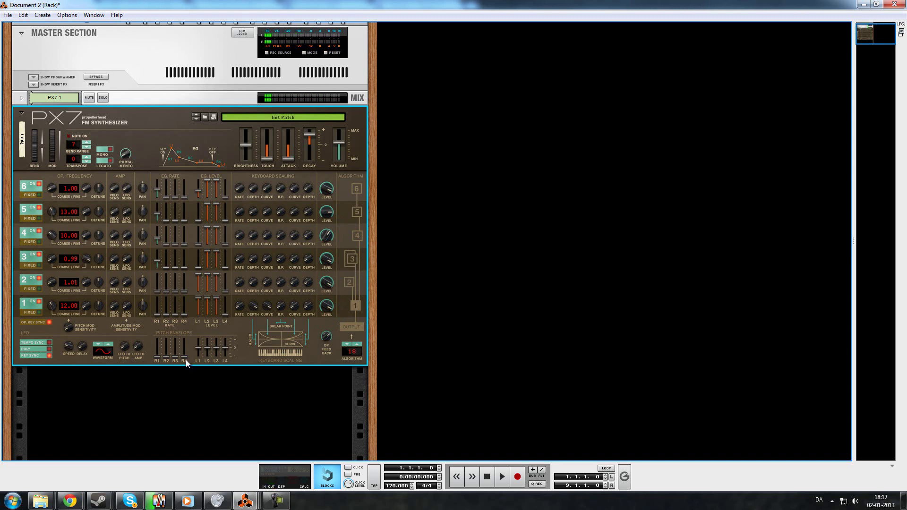
Test-detune operator 2's fine frequency upward, then return Frequency Fine to 0
click(188, 410)
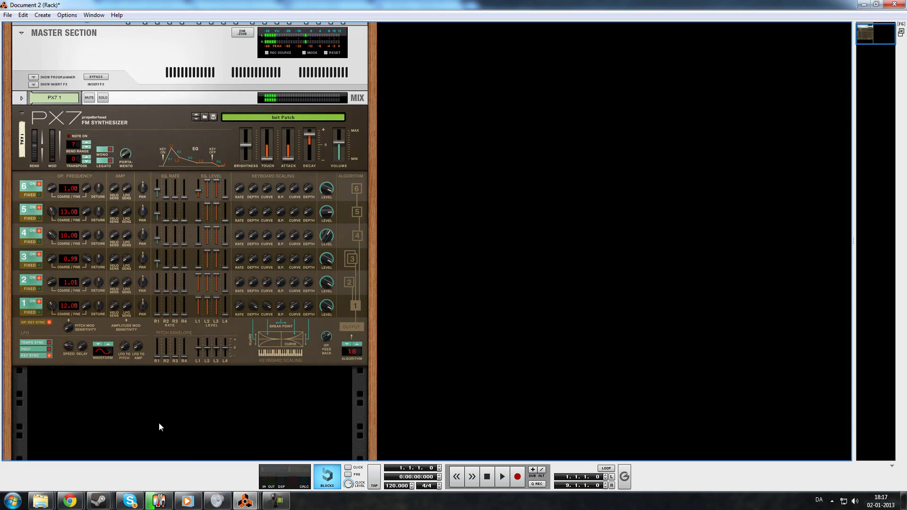
mouse_move(84, 283)
mouse_down()
mouse_move(92, 276)
mouse_move(92, 284)
mouse_up()
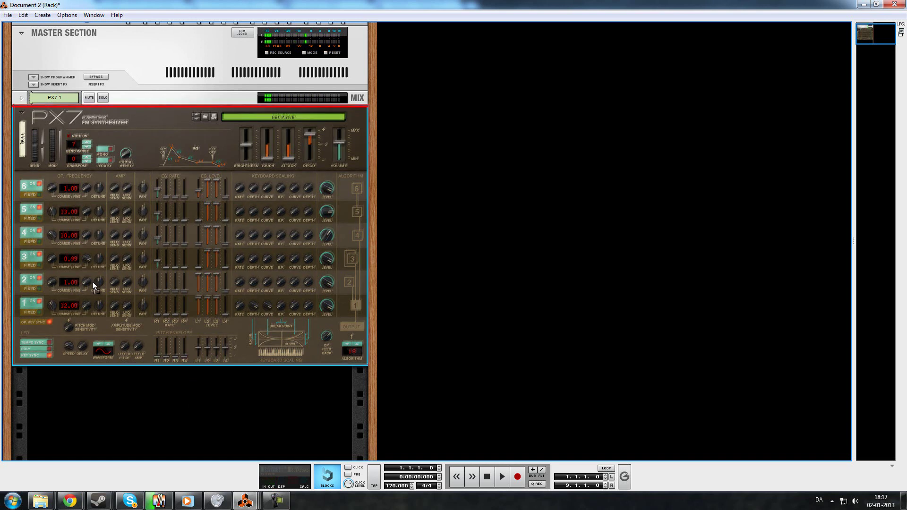
drag(90, 284, 89, 282)
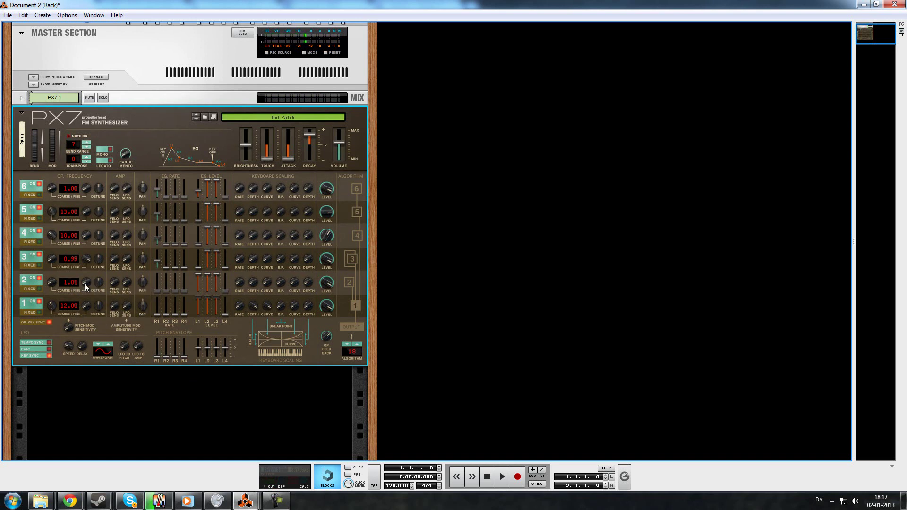
drag(84, 283, 84, 285)
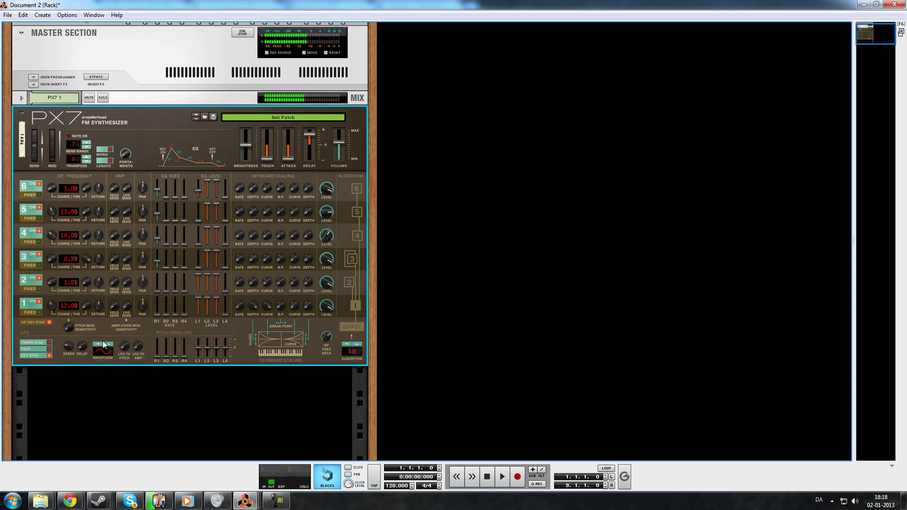
Insert a Scream 4 Distortion from Creative FX directly beneath the PX7
right_click(86, 395)
mouse_move(106, 472)
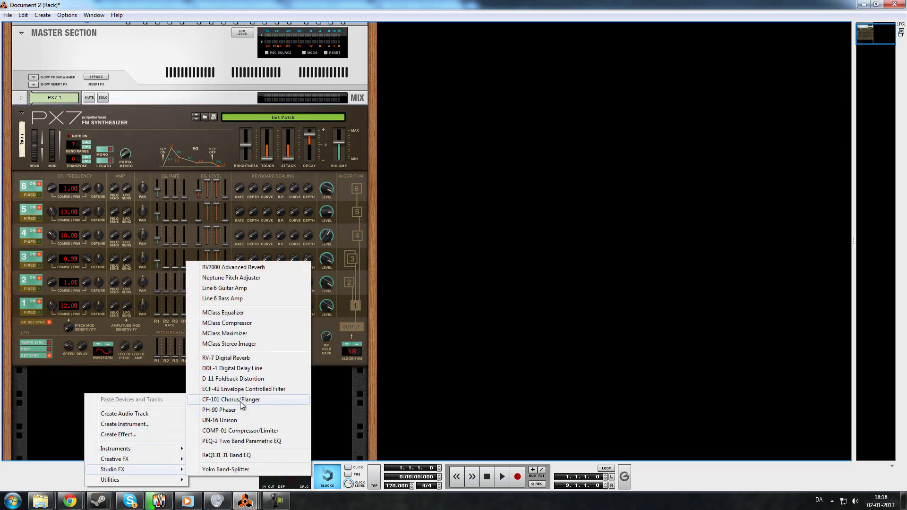
mouse_move(161, 458)
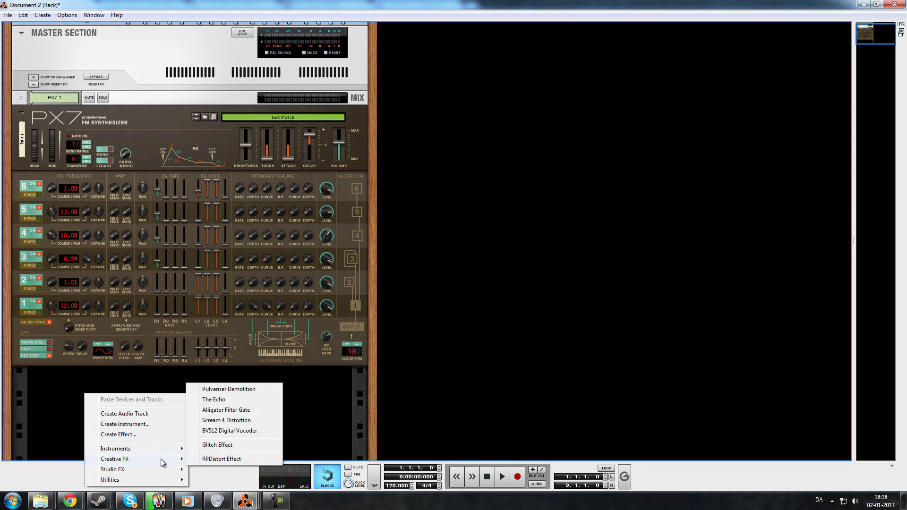
click(250, 421)
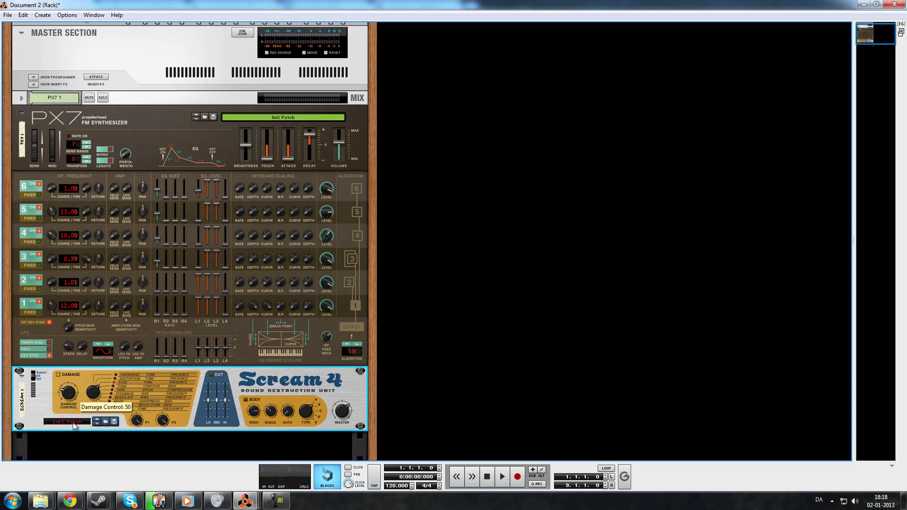
Turn Scream 4 Damage Control down, and set Cut LO to 42 and Cut MID to 5
drag(73, 446, 74, 447)
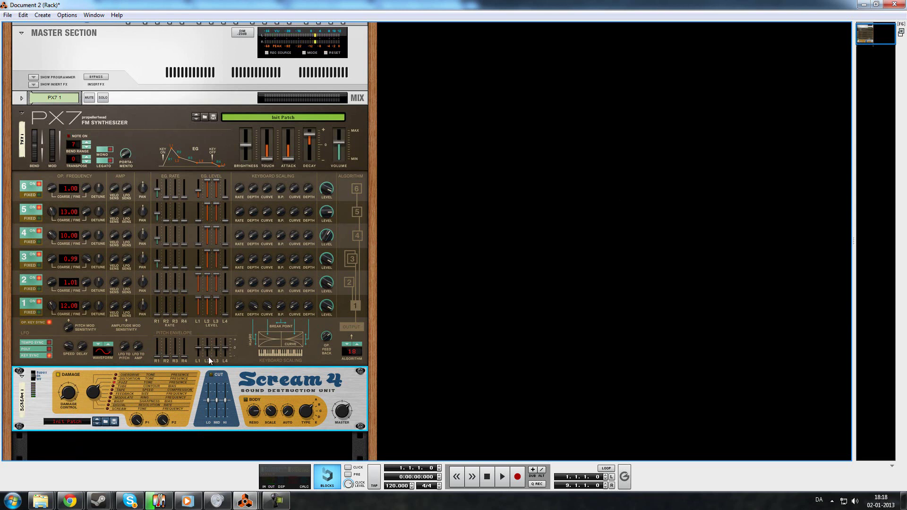
drag(207, 401, 211, 386)
drag(217, 400, 223, 394)
Nudge PX7 Brightness to -1 and audition algorithms 17 and 16
mouse_move(247, 149)
mouse_down()
mouse_move(255, 136)
mouse_move(261, 149)
mouse_up()
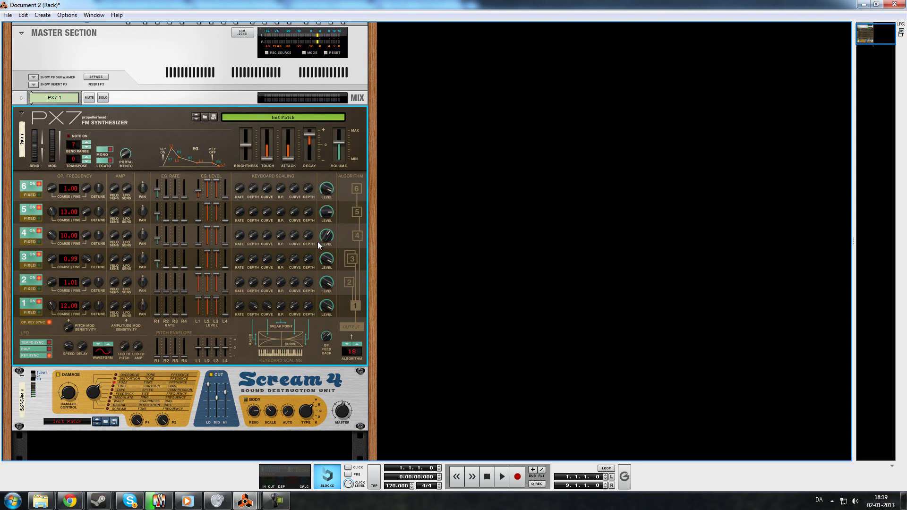
scroll(358, 352, down, 1)
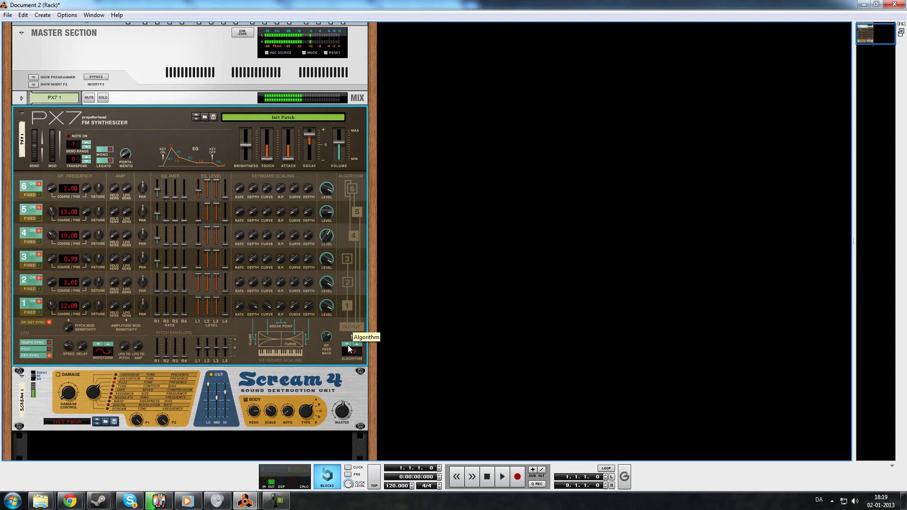
scroll(355, 350, down, 3)
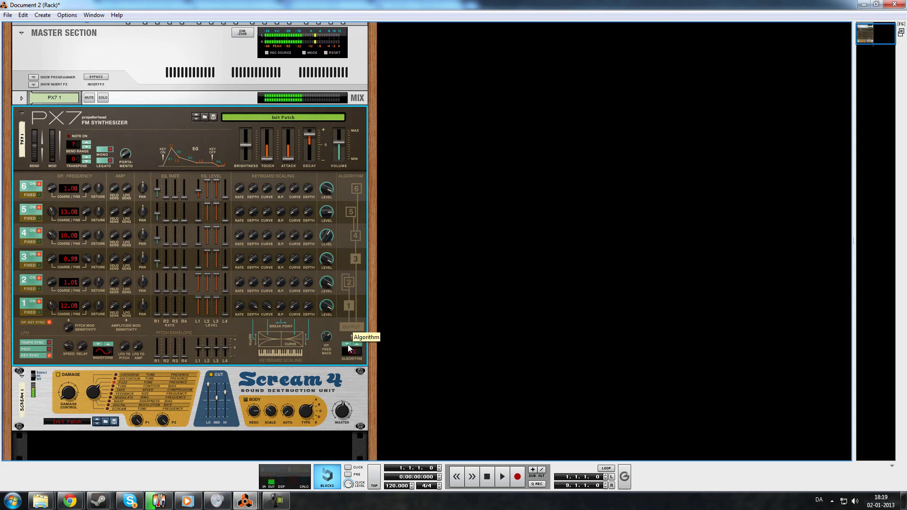
scroll(359, 348, down, 1)
scroll(359, 349, up, 2)
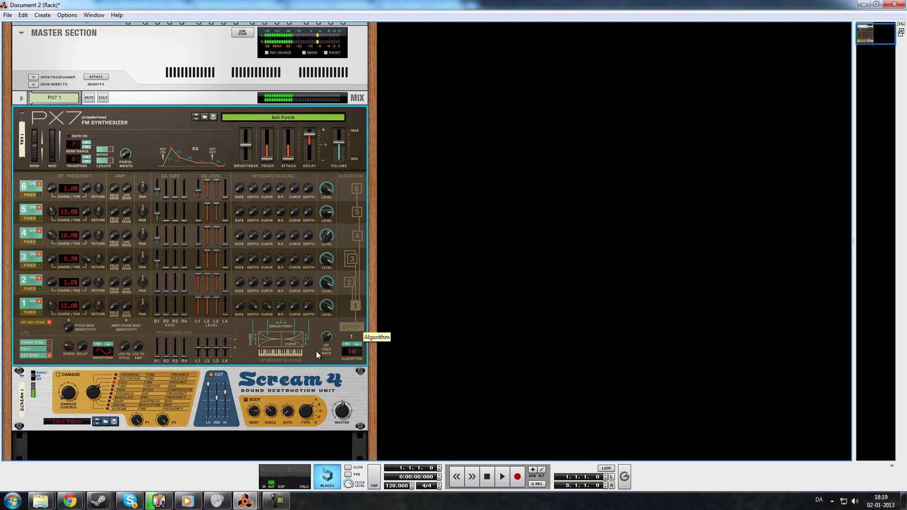
Insert an ECF-42 filter from Studio FX below the Scream 4, with FREQ raised to 55
scroll(121, 376, down, 3)
right_click(120, 377)
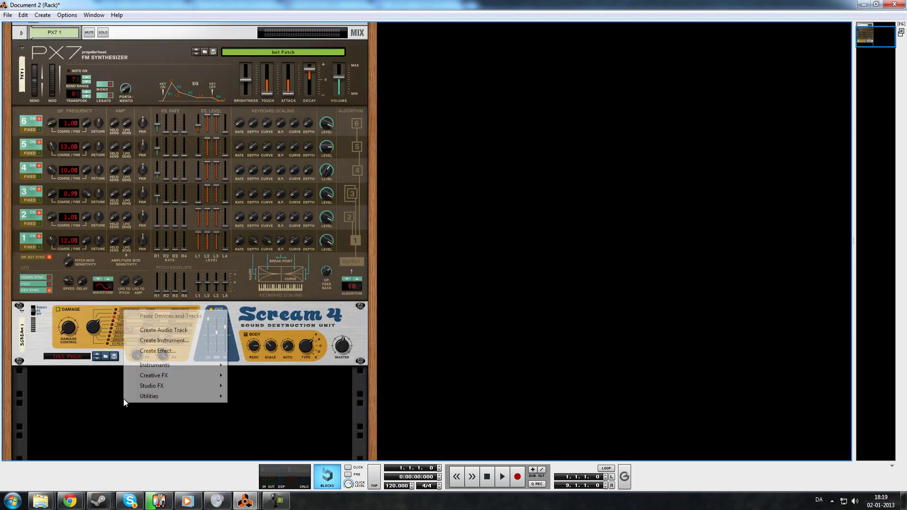
mouse_move(187, 386)
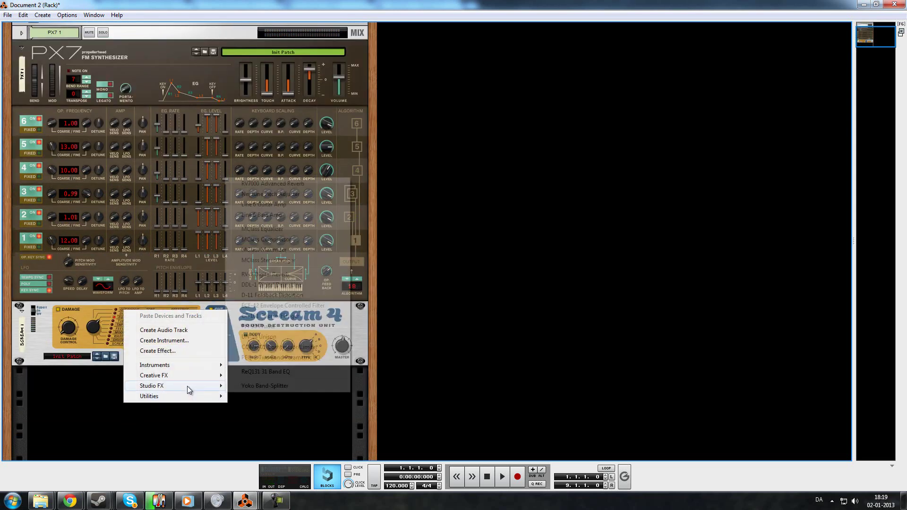
click(303, 310)
mouse_move(56, 414)
mouse_down()
mouse_move(56, 399)
mouse_move(72, 402)
mouse_move(58, 422)
mouse_move(52, 414)
mouse_up()
click(109, 338)
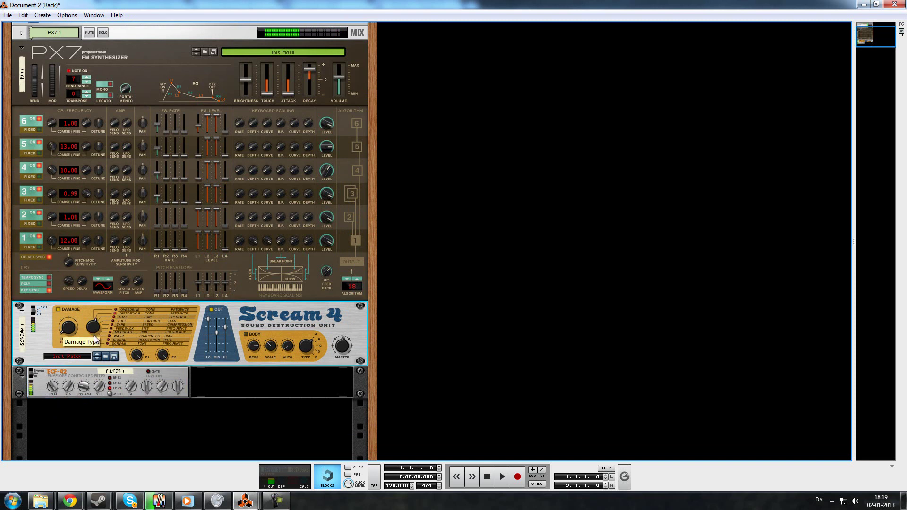
click(57, 388)
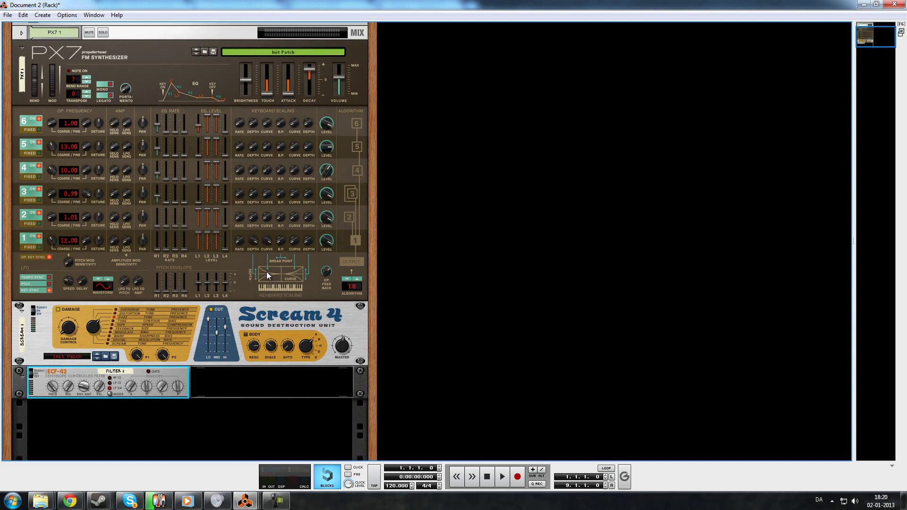
click(273, 409)
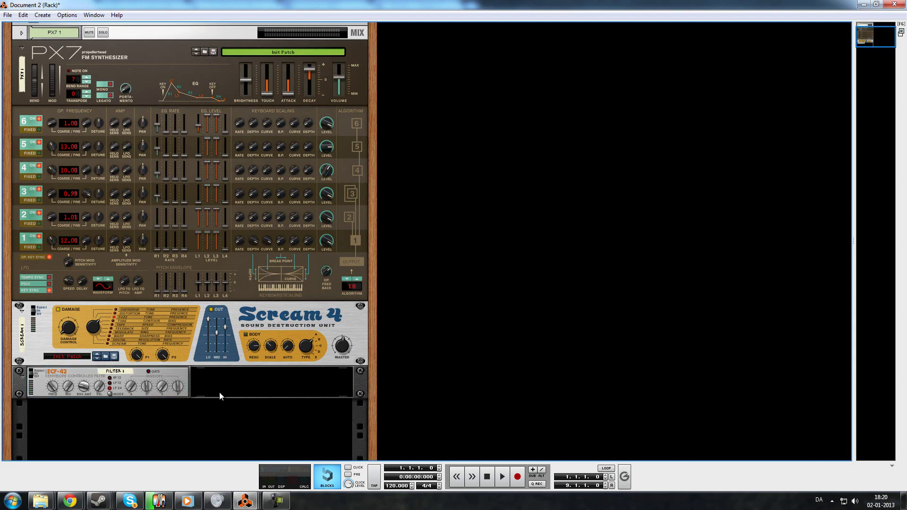